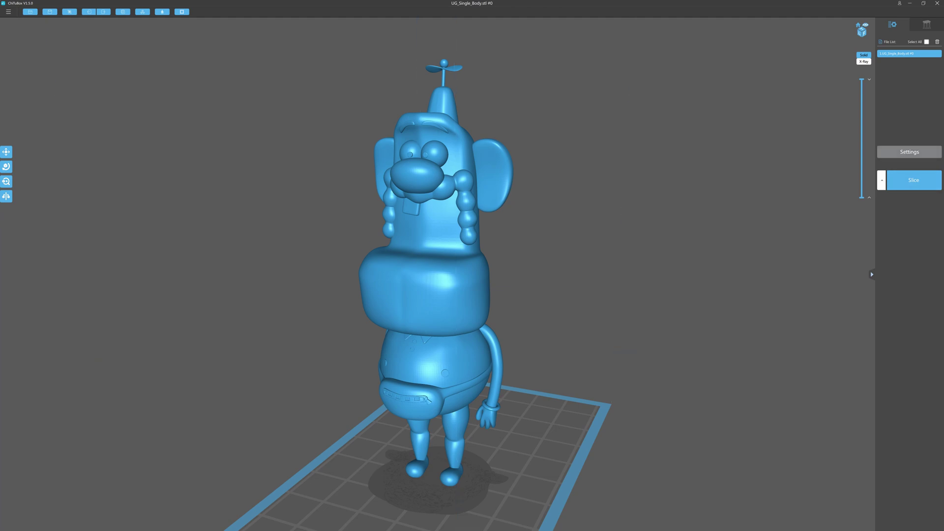
Delete the existing ELEGOO MARS machine profile and add a fresh ELEGOO MARS machine in its place.
{"action": "left_click", "coordinate": [910, 152]}
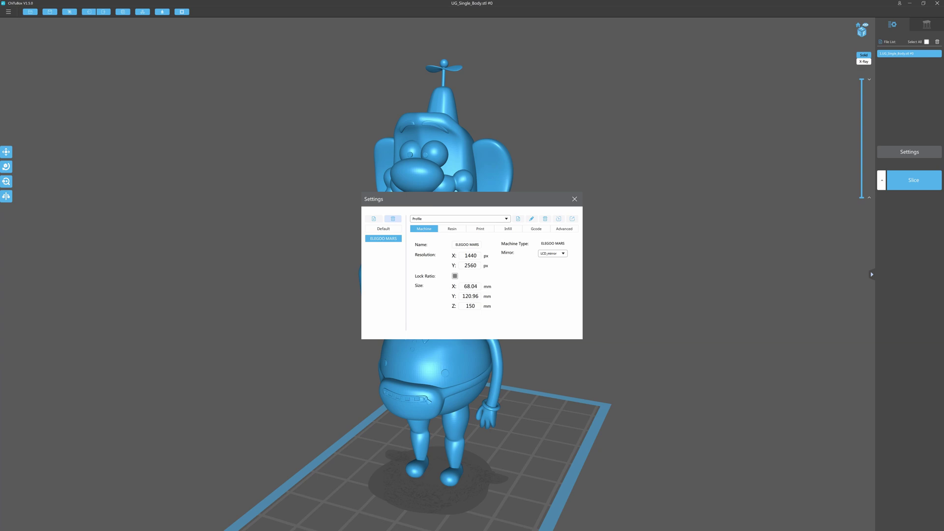
{"action": "left_click", "coordinate": [393, 219]}
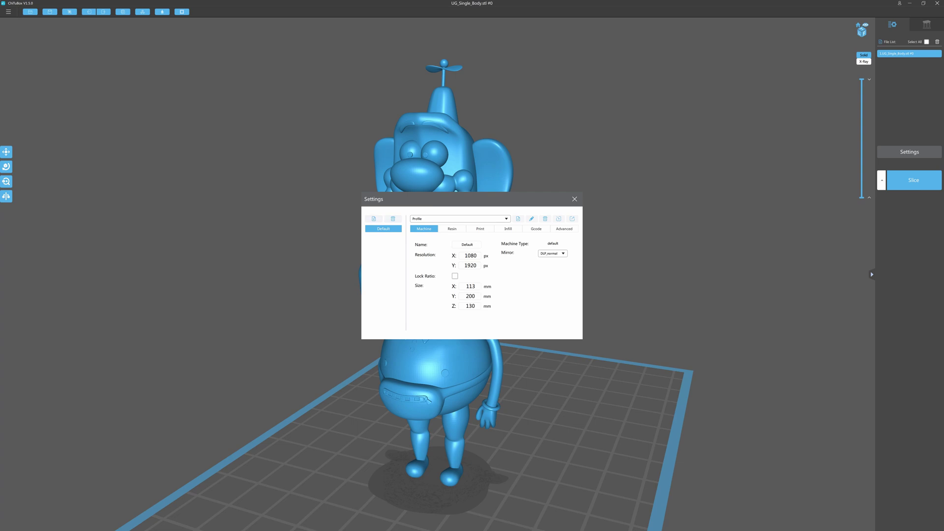
{"action": "left_click", "coordinate": [374, 219]}
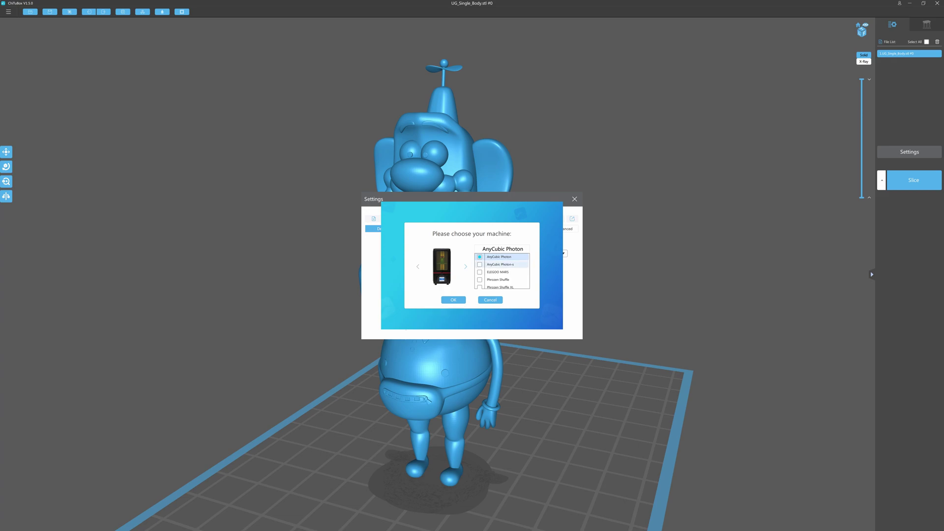
{"action": "left_click", "coordinate": [498, 272]}
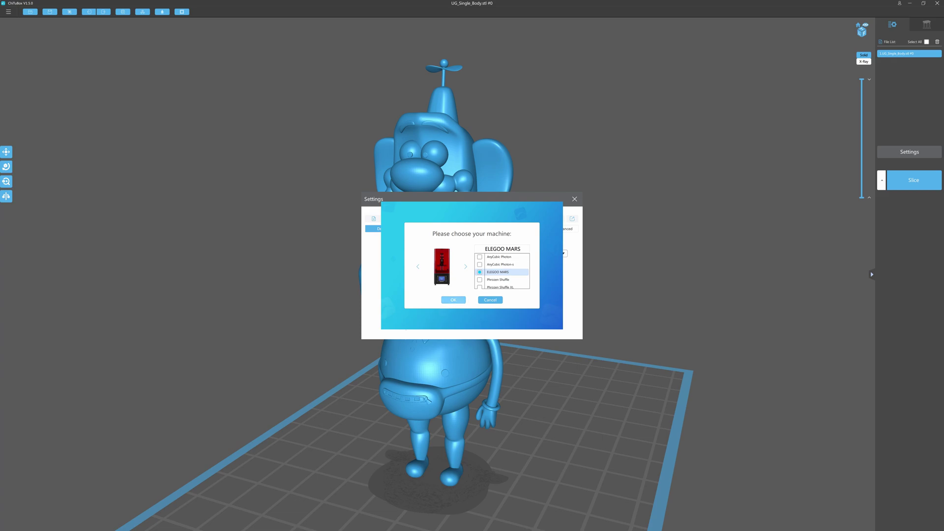
{"action": "left_click", "coordinate": [453, 299]}
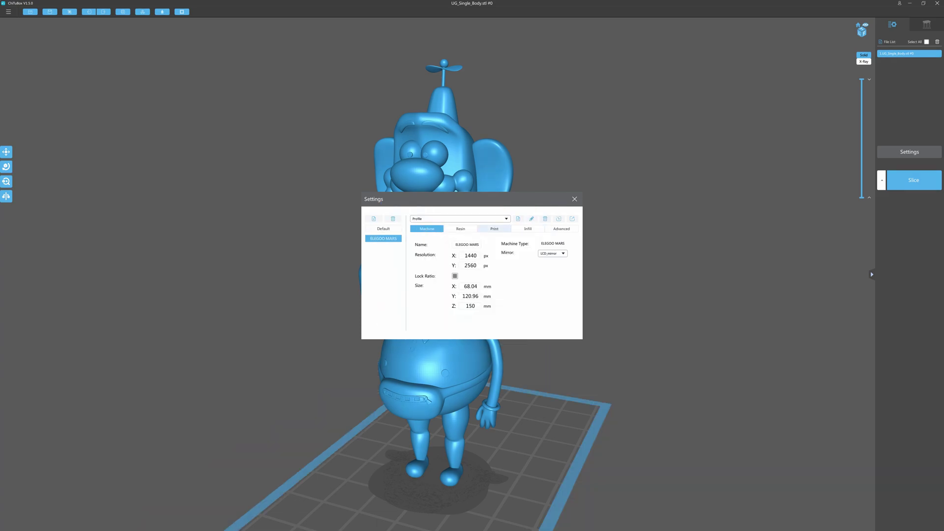
Check the ELEGOO MARS print settings, then close the settings and quit ChiTuBox.
{"action": "left_click", "coordinate": [494, 229]}
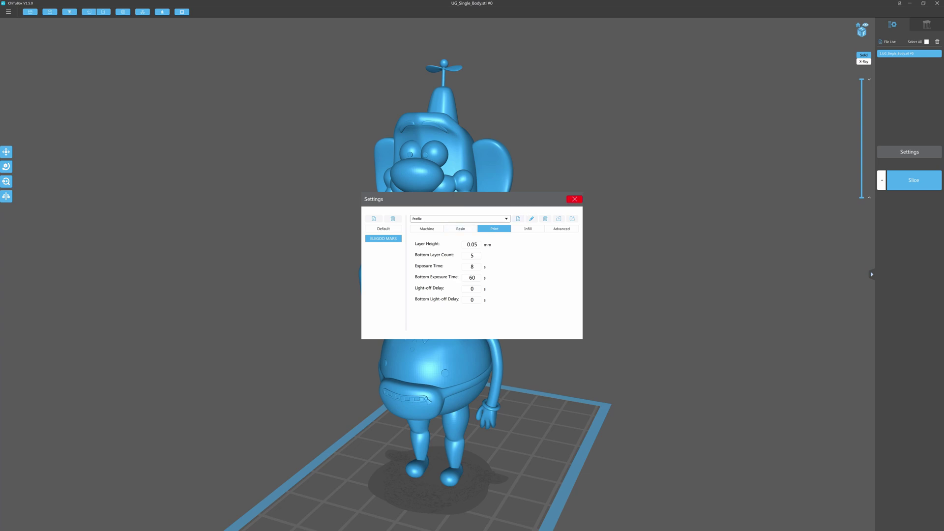
{"action": "left_click", "coordinate": [574, 199]}
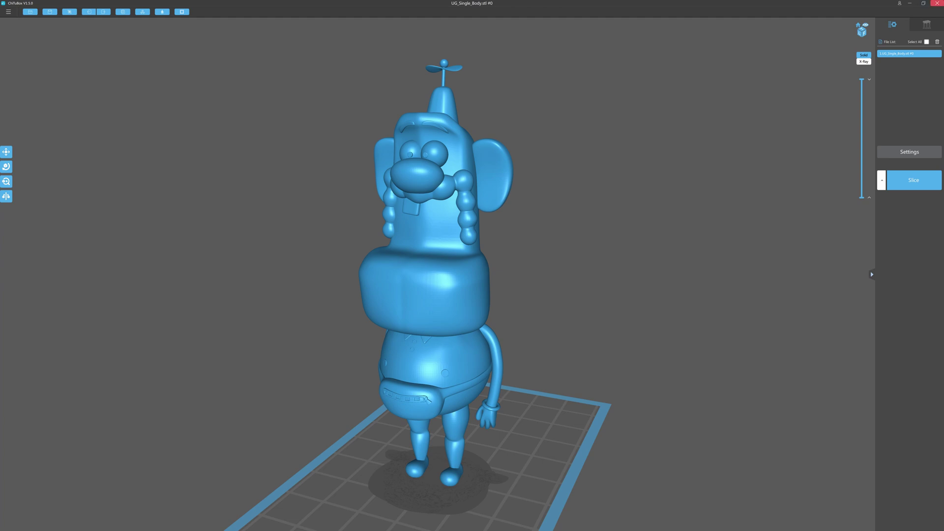
{"action": "left_click", "coordinate": [937, 3]}
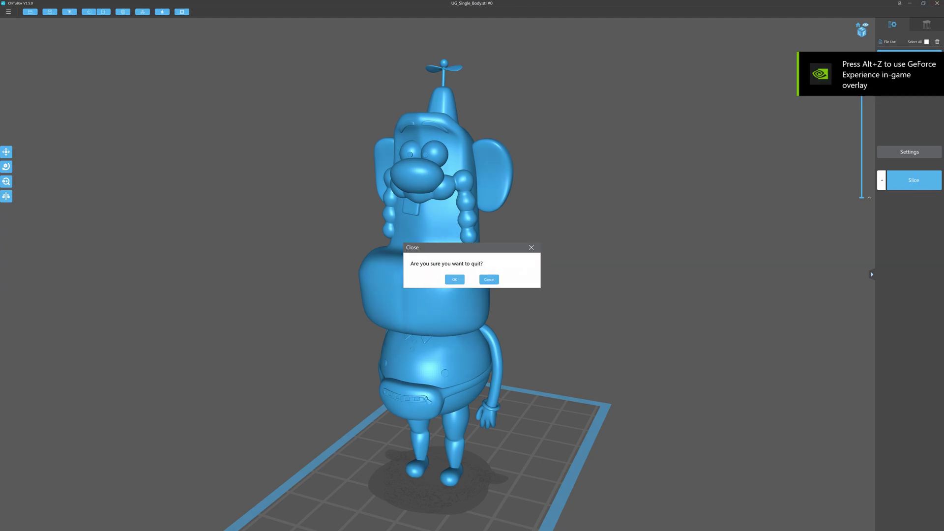
{"action": "left_click", "coordinate": [455, 279]}
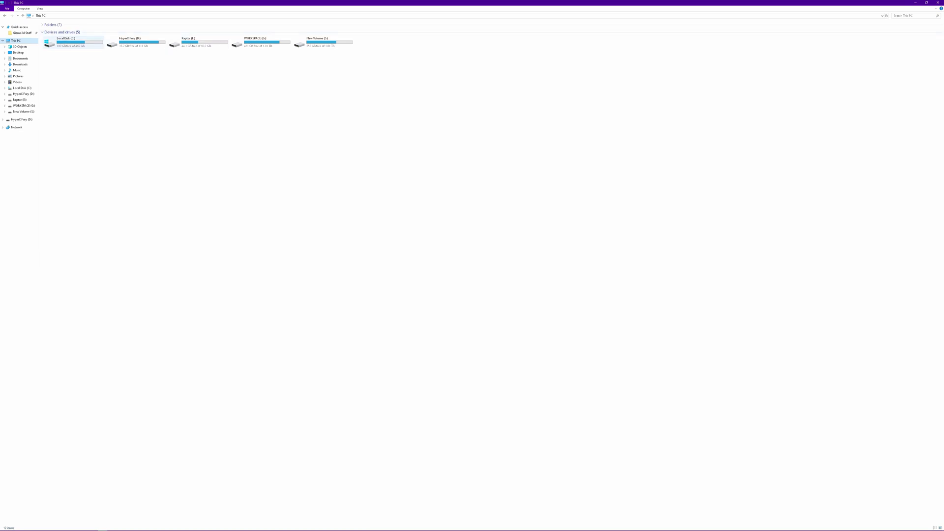
In File Explorer, go to the folder %USERPROFILE%\AppData\Local\ChiTuBox\machine.
{"action": "key", "text": "alt+d"}
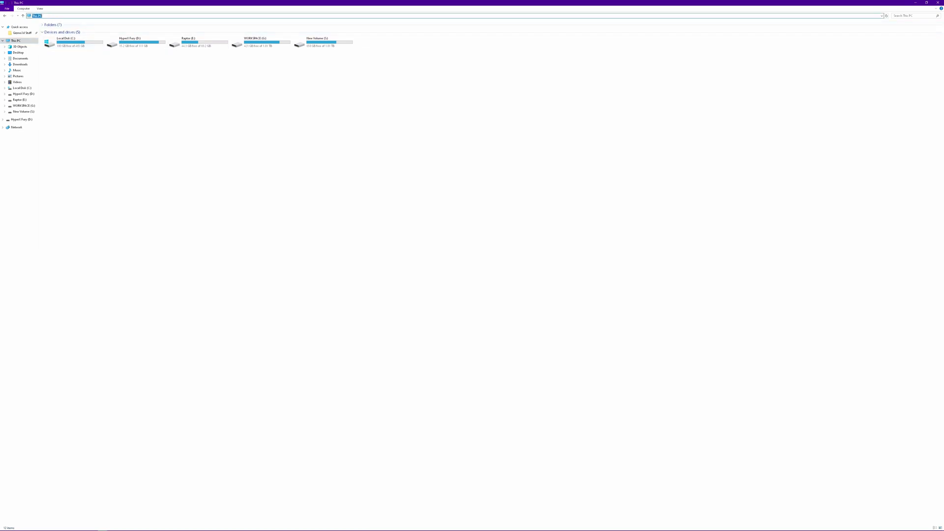
{"action": "type", "text": "%USERPROFILE%\\AppData\\Local\\ChiTuBox\\.machine"}
{"action": "key", "text": "Down"}
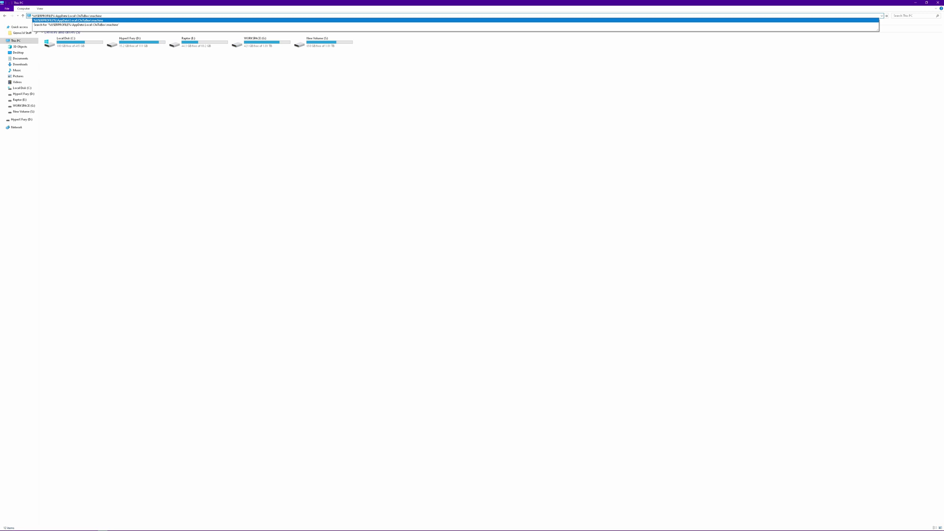
{"action": "key", "text": "Return"}
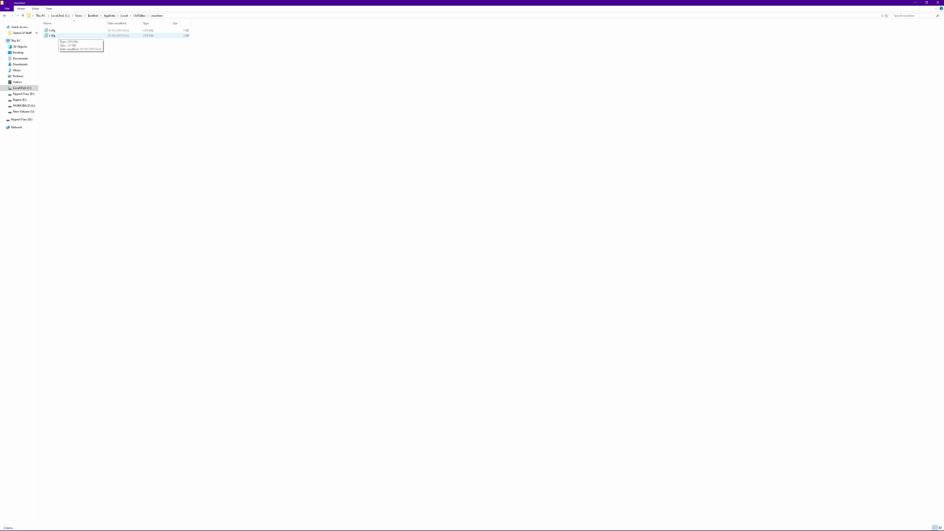
Open 1.cfg in Notepad and prepare a text search for "visible", keeping the search window clear of the setting values.
{"action": "left_click", "coordinate": [52, 35]}
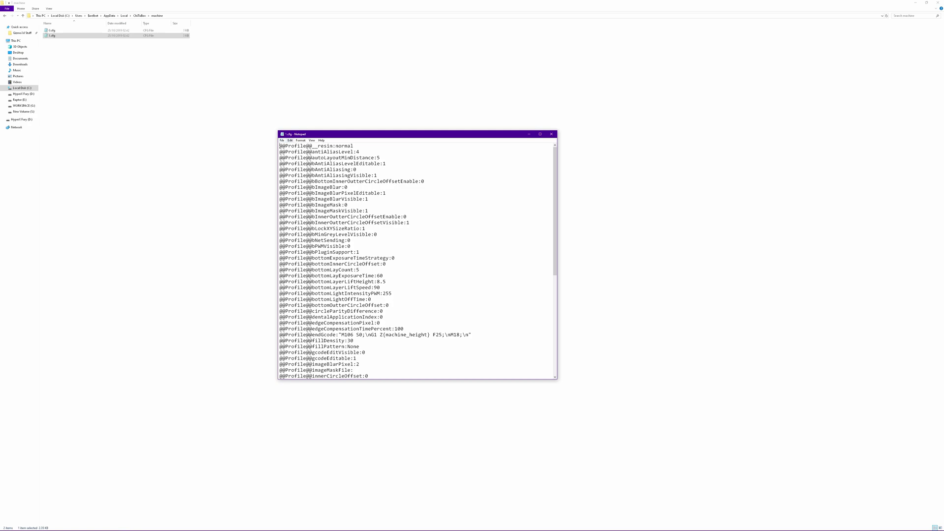
{"action": "key", "text": "alt+e"}
{"action": "key", "text": "Down"}
{"action": "key", "text": "Down"}
{"action": "key", "text": "Down"}
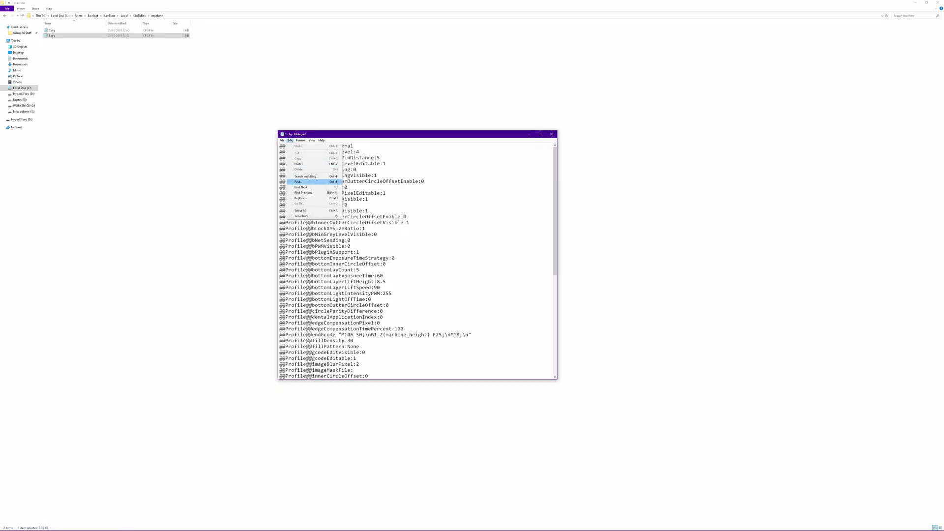
{"action": "key", "text": "Return"}
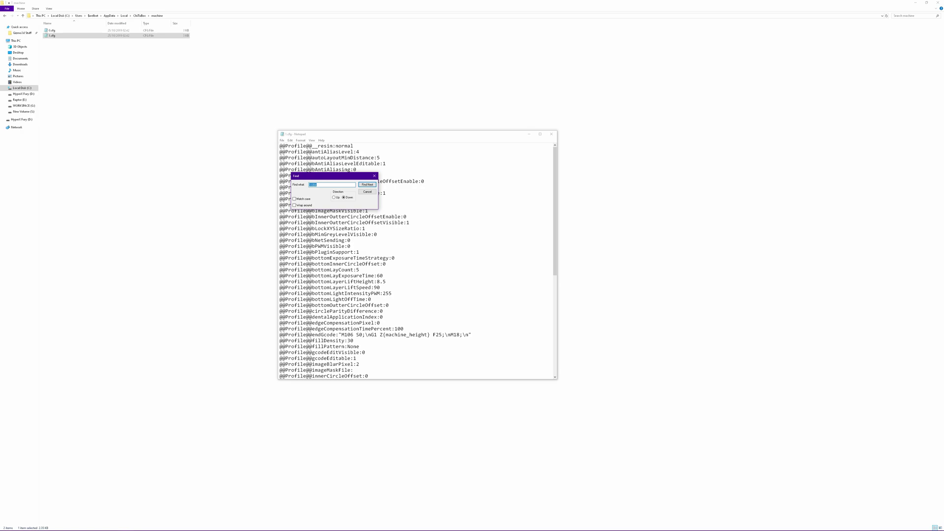
{"action": "left_click_drag", "start_coordinate": [319, 176], "coordinate": [250, 199]}
{"action": "type", "text": "v"}
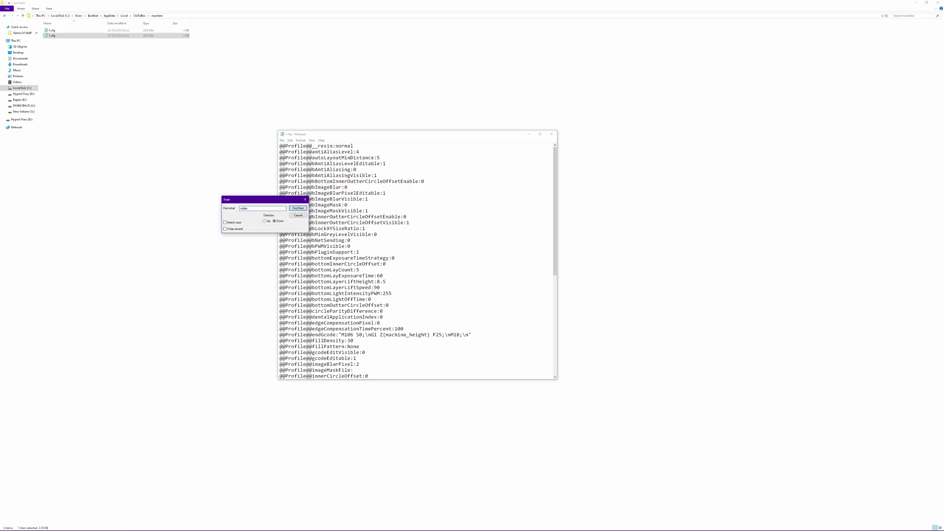
Step through the "visible" matches to bMinGreyLevelVisible and set its value to 1.
{"action": "left_click", "coordinate": [298, 208]}
{"action": "left_click", "coordinate": [299, 208]}
{"action": "left_click", "coordinate": [298, 208]}
{"action": "left_click", "coordinate": [298, 208]}
{"action": "left_click", "coordinate": [298, 208]}
{"action": "double_click", "coordinate": [375, 234]}
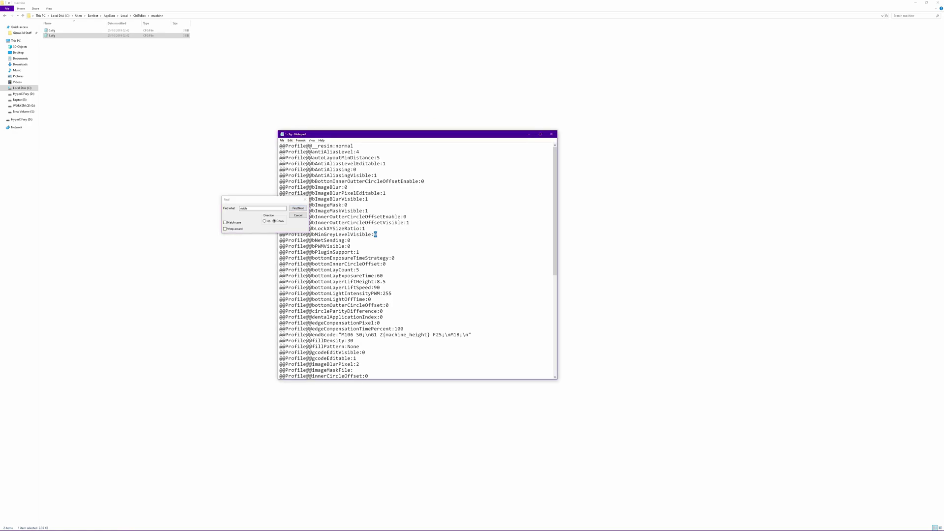
{"action": "type", "text": "1"}
Find the bPWMVisible and gcodeEditVisible entries and set both values to 1.
{"action": "left_click", "coordinate": [298, 208]}
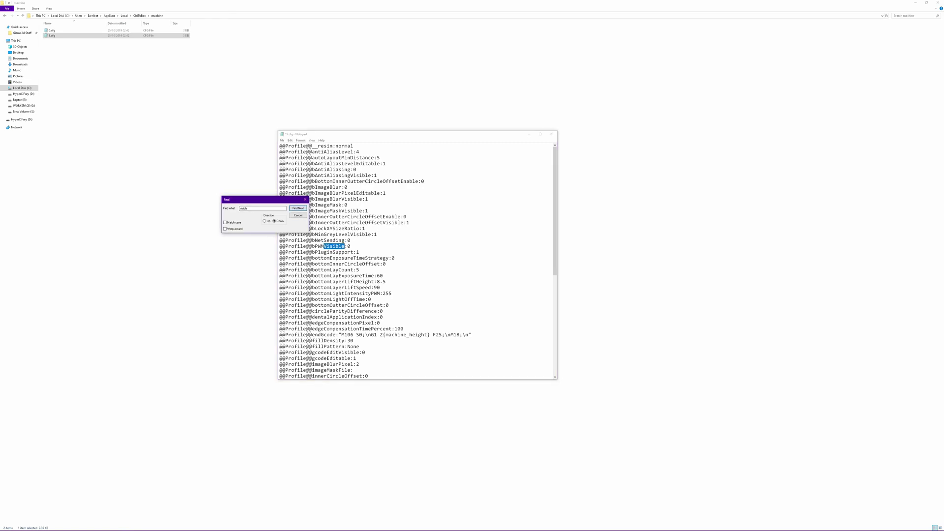
{"action": "double_click", "coordinate": [348, 246]}
{"action": "type", "text": "1"}
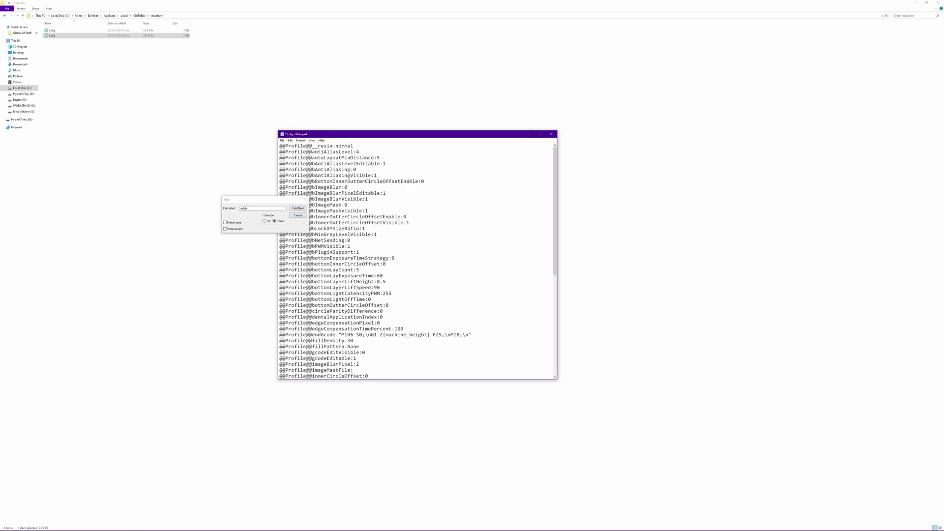
{"action": "left_click", "coordinate": [298, 208]}
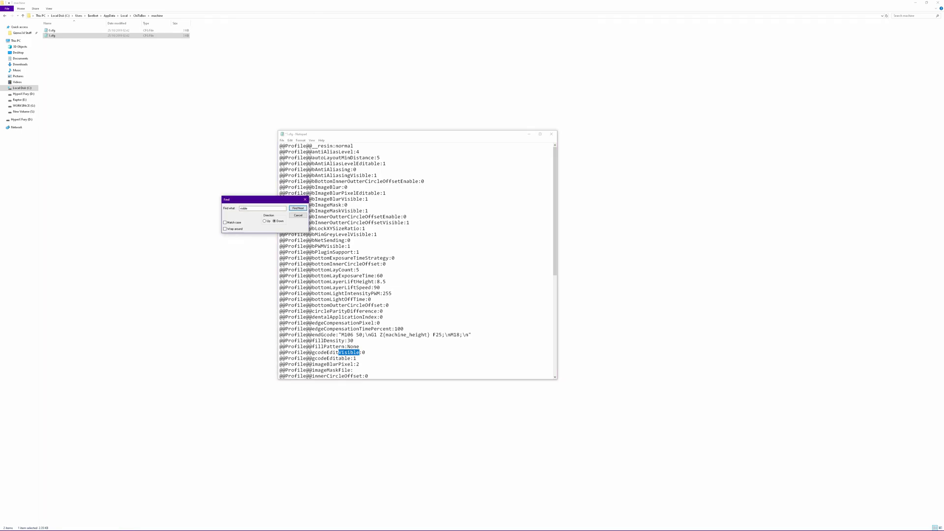
{"action": "left_click", "coordinate": [363, 352]}
{"action": "double_click", "coordinate": [365, 352]}
{"action": "type", "text": "1"}
Set speedDistanceVisible to 1, check for further "visible" matches and end the search.
{"action": "left_click", "coordinate": [298, 208]}
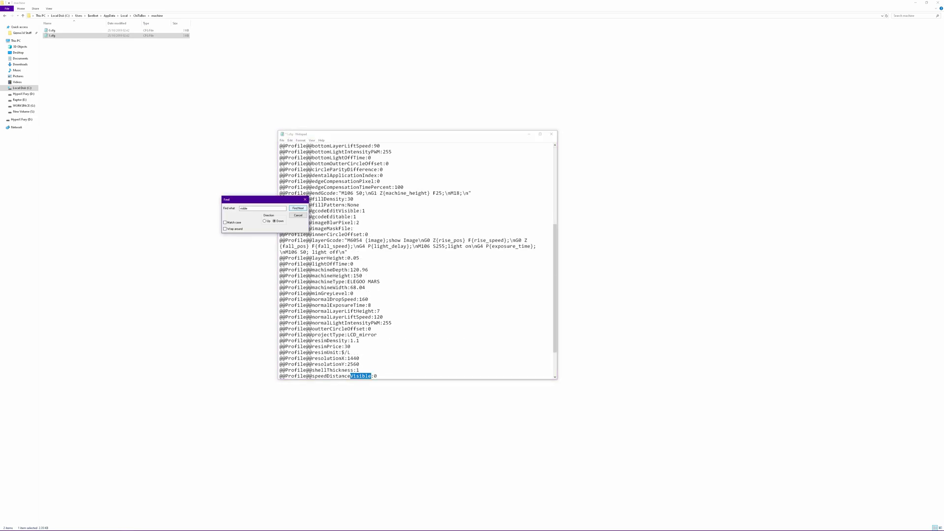
{"action": "double_click", "coordinate": [375, 376]}
{"action": "type", "text": "1"}
{"action": "key", "text": "F3"}
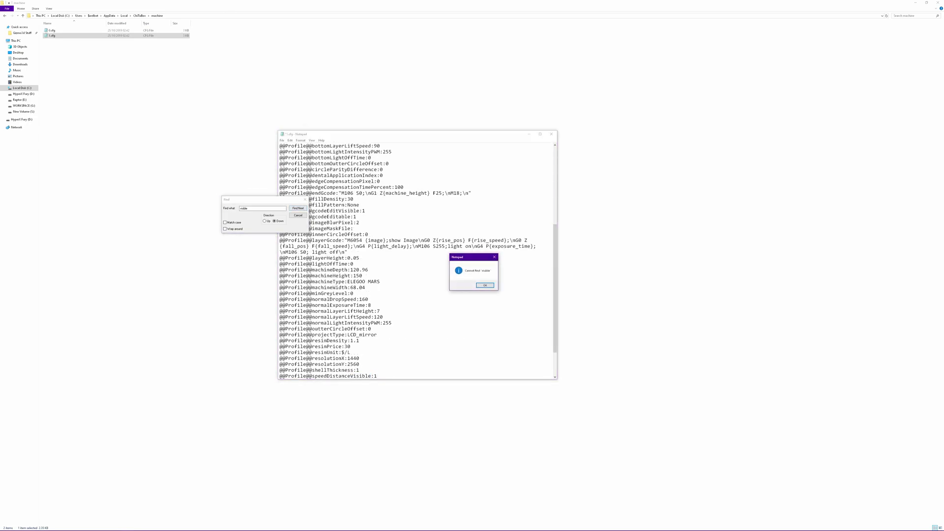
{"action": "key", "text": "Return"}
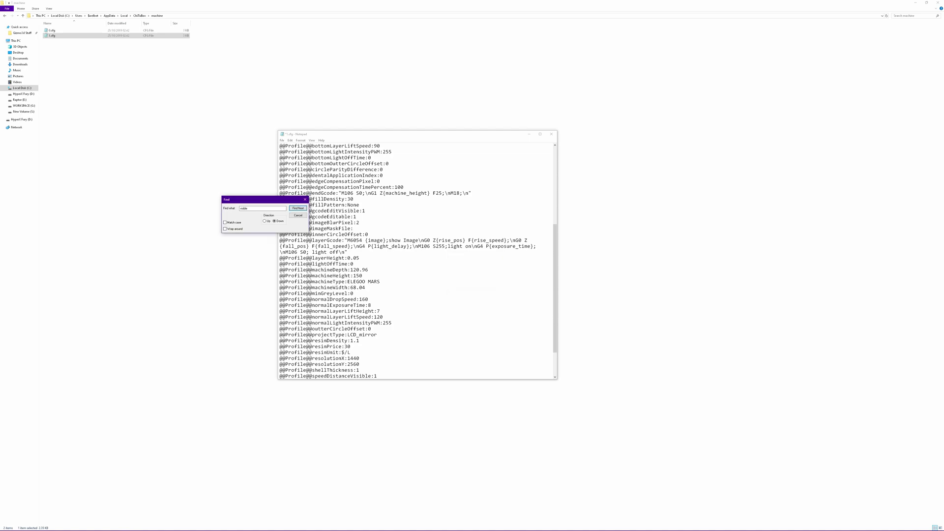
{"action": "key", "text": "Escape"}
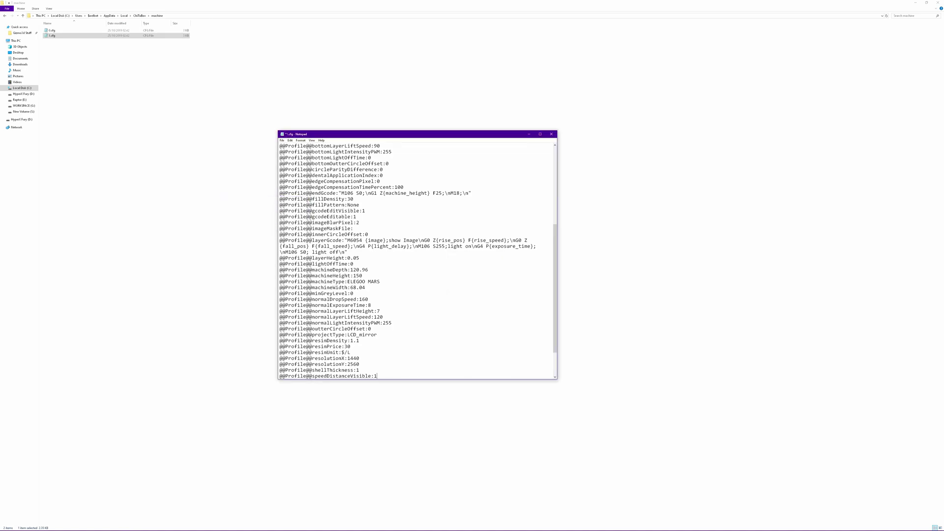
Save the edited 1.cfg file and close Notepad.
{"action": "key", "text": "alt+f"}
{"action": "key", "text": "Down"}
{"action": "key", "text": "Down"}
{"action": "key", "text": "Down"}
{"action": "key", "text": "Down"}
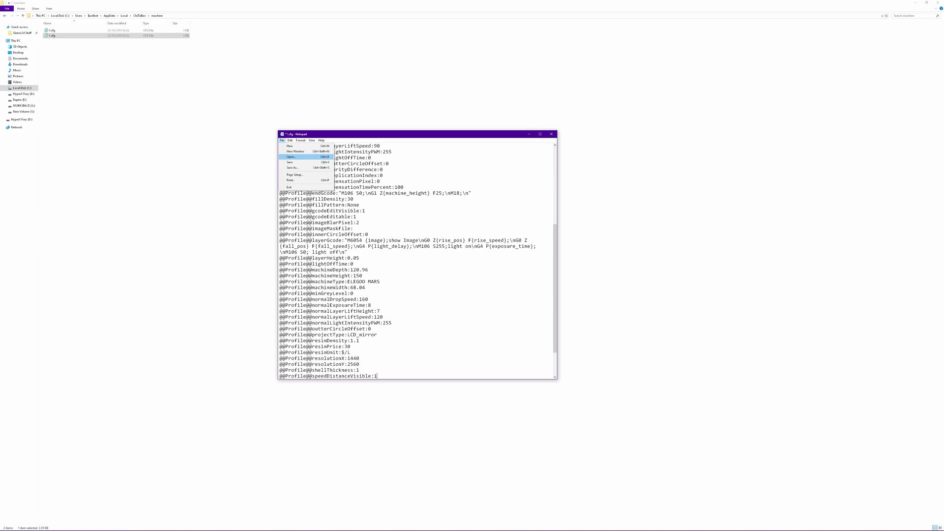
{"action": "key", "text": "Up"}
{"action": "key", "text": "Return"}
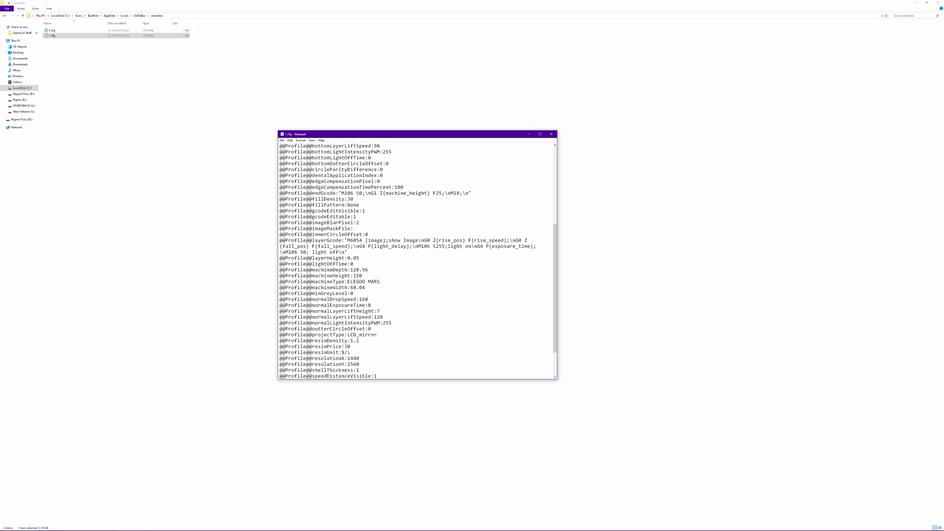
{"action": "key", "text": "alt+F4"}
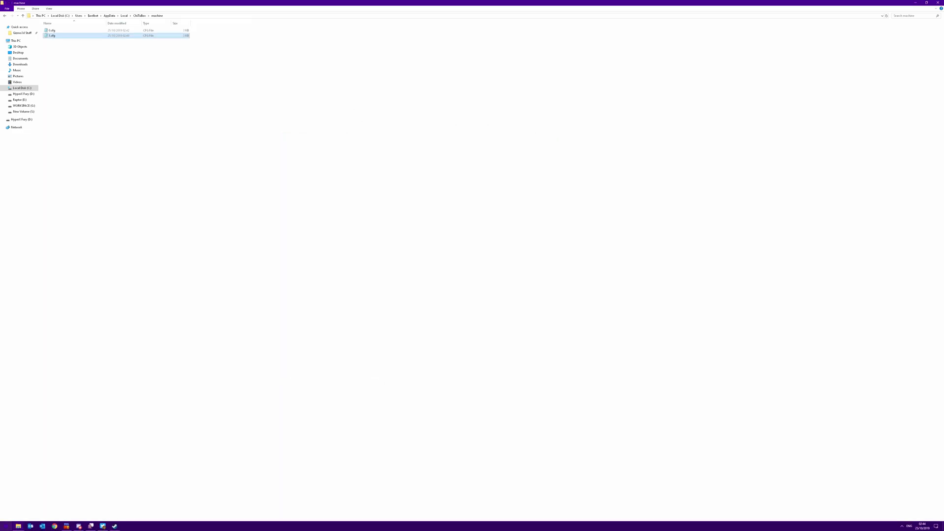
Relaunch ChiTuBox and open the print settings of the ELEGOO MARS profile.
{"action": "key", "text": "super"}
{"action": "scroll", "coordinate": [40, 446], "scroll_direction": "down", "scroll_amount": 10}
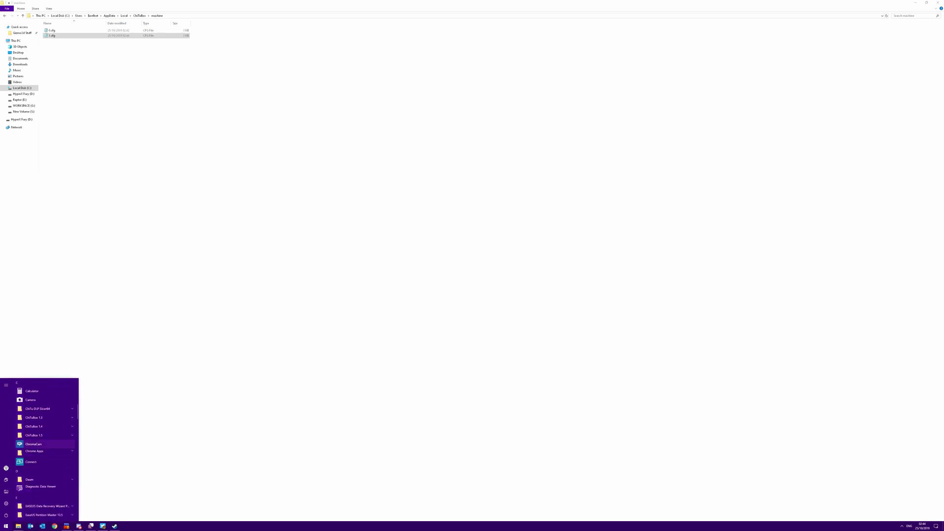
{"action": "key", "text": "super"}
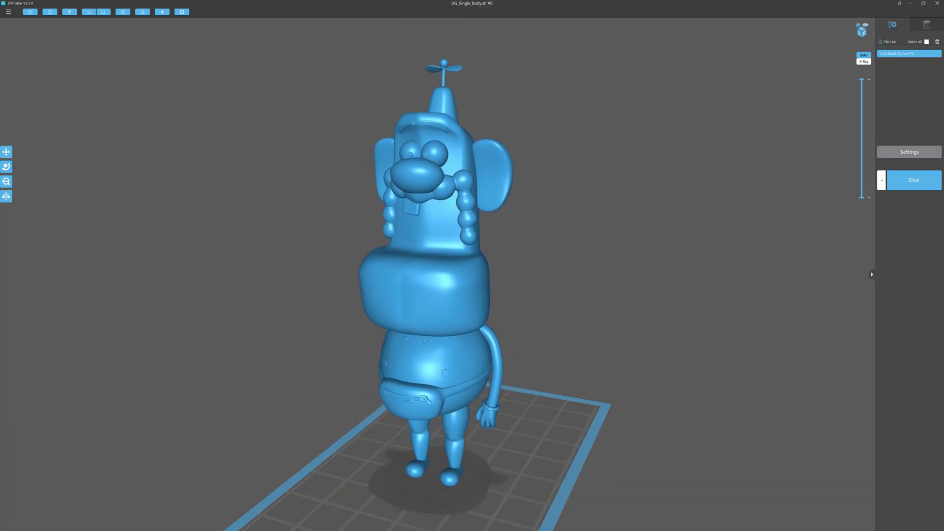
{"action": "left_click", "coordinate": [909, 151]}
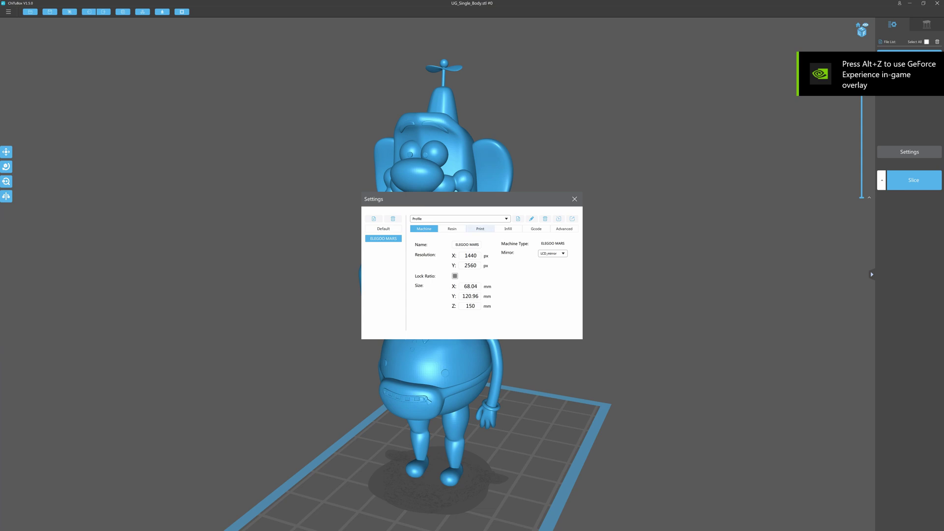
{"action": "left_click", "coordinate": [480, 228]}
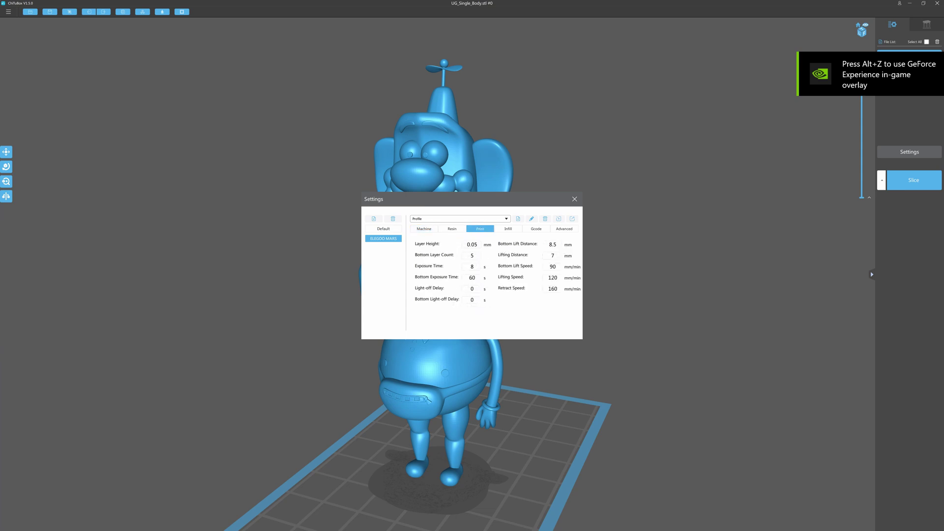